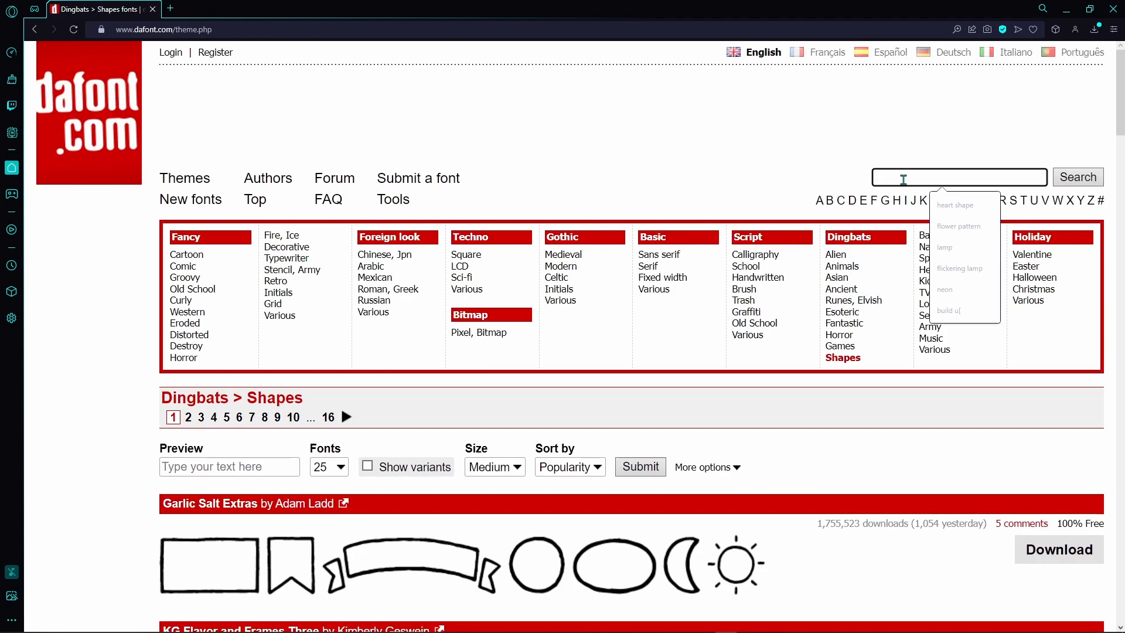
Search DaFont for "heart shape" fonts and browse the matching previews.
{"action": "type", "text": "heart shape"}
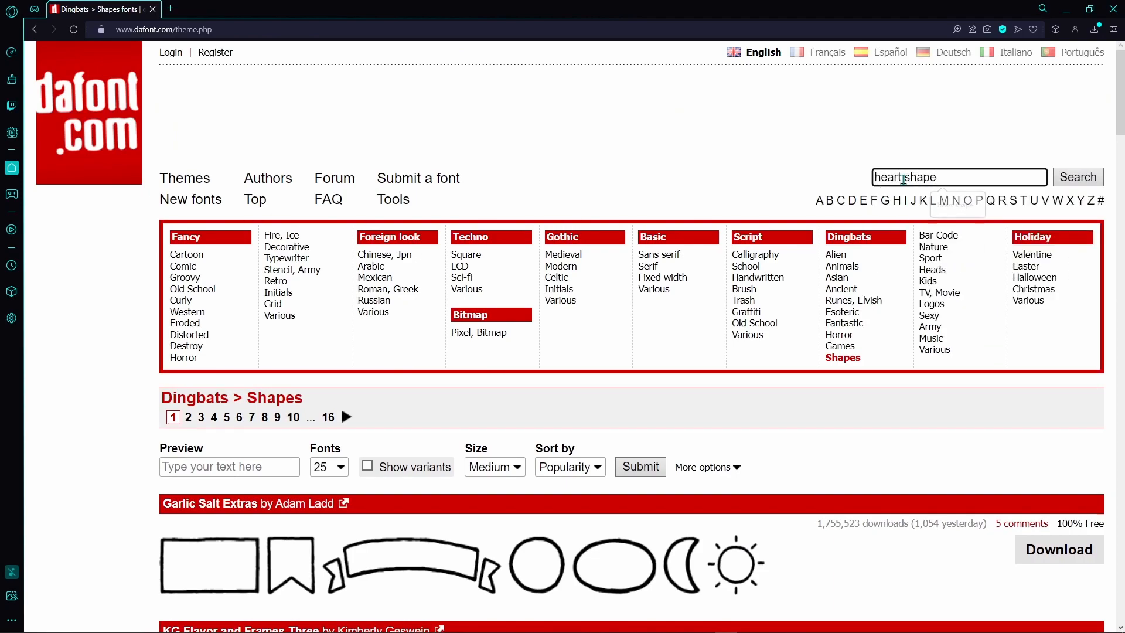
{"action": "key", "text": "Return"}
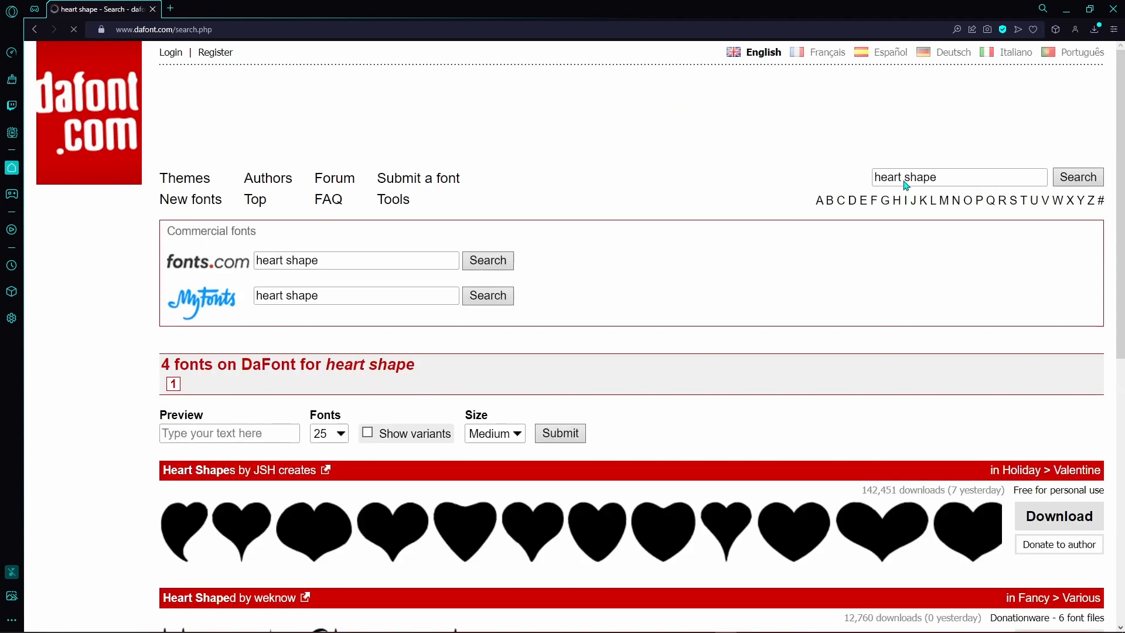
{"action": "scroll", "coordinate": [979, 234], "scroll_direction": "down", "scroll_amount": 4}
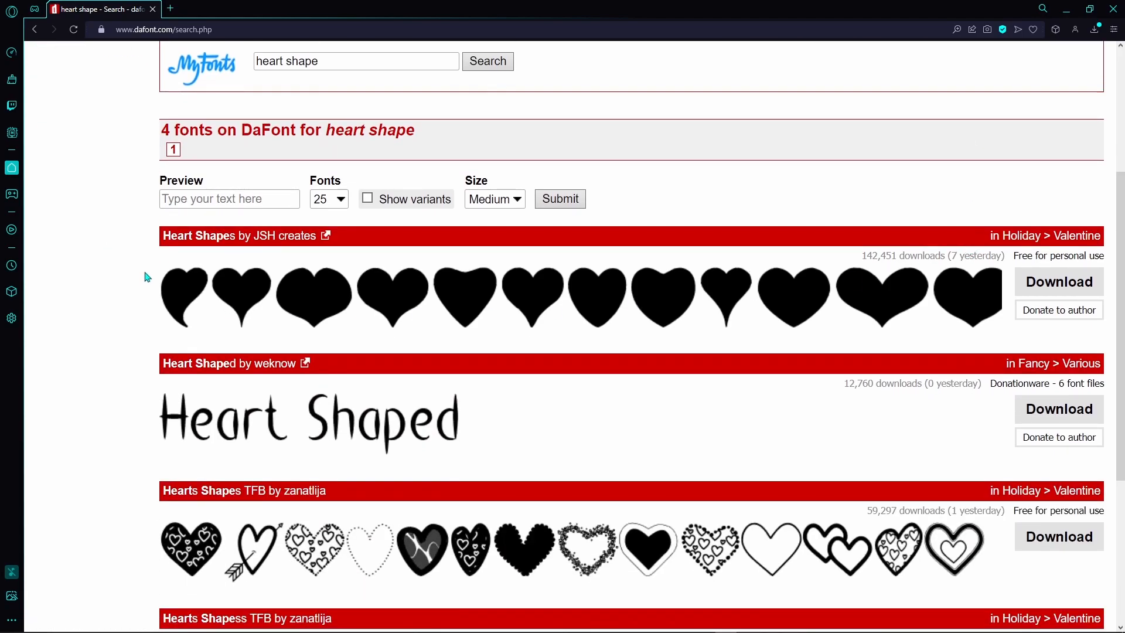
{"action": "scroll", "coordinate": [143, 273], "scroll_direction": "down", "scroll_amount": 2}
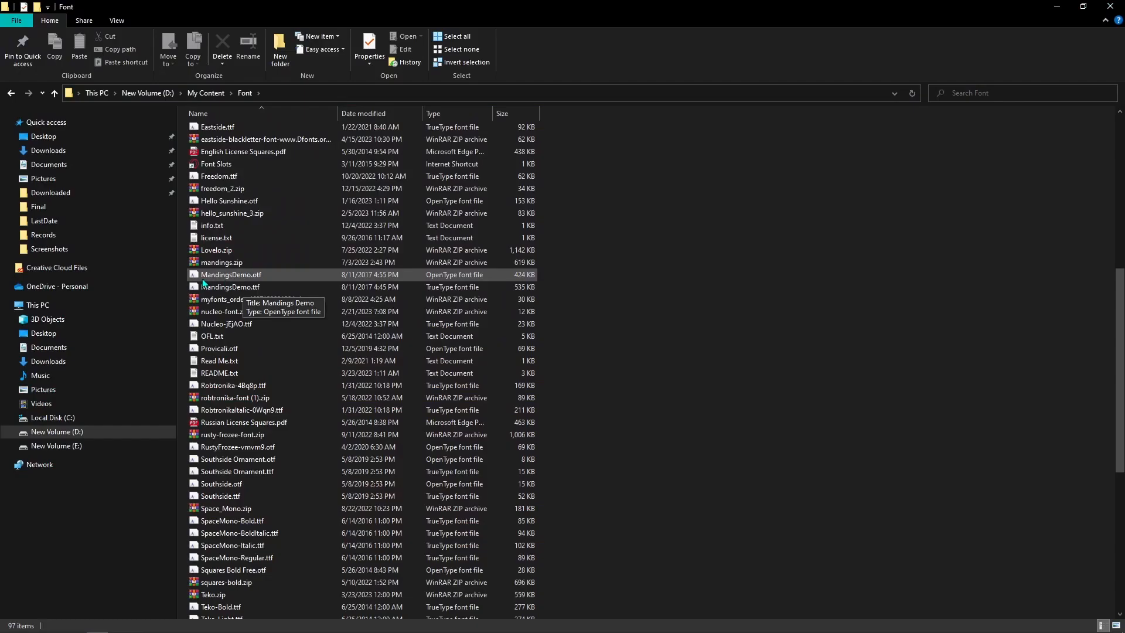
Extract mandings.zip into the current Font folder and select the extracted MandingsDemo.otf file.
{"action": "scroll", "coordinate": [205, 290], "scroll_direction": "up", "scroll_amount": 1}
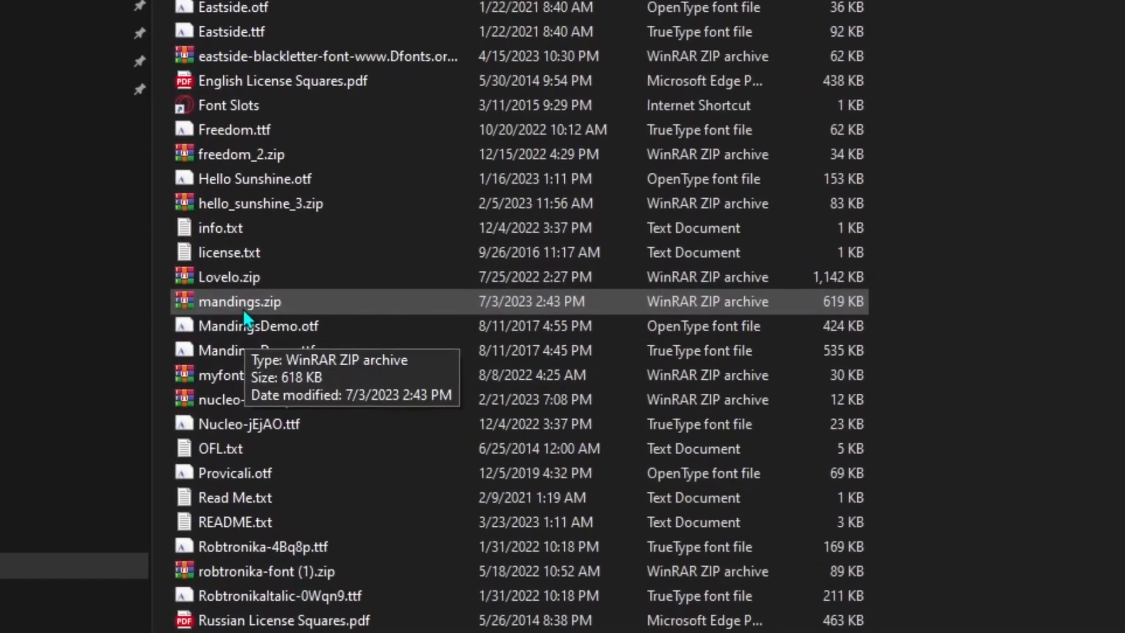
{"action": "left_click", "coordinate": [244, 308]}
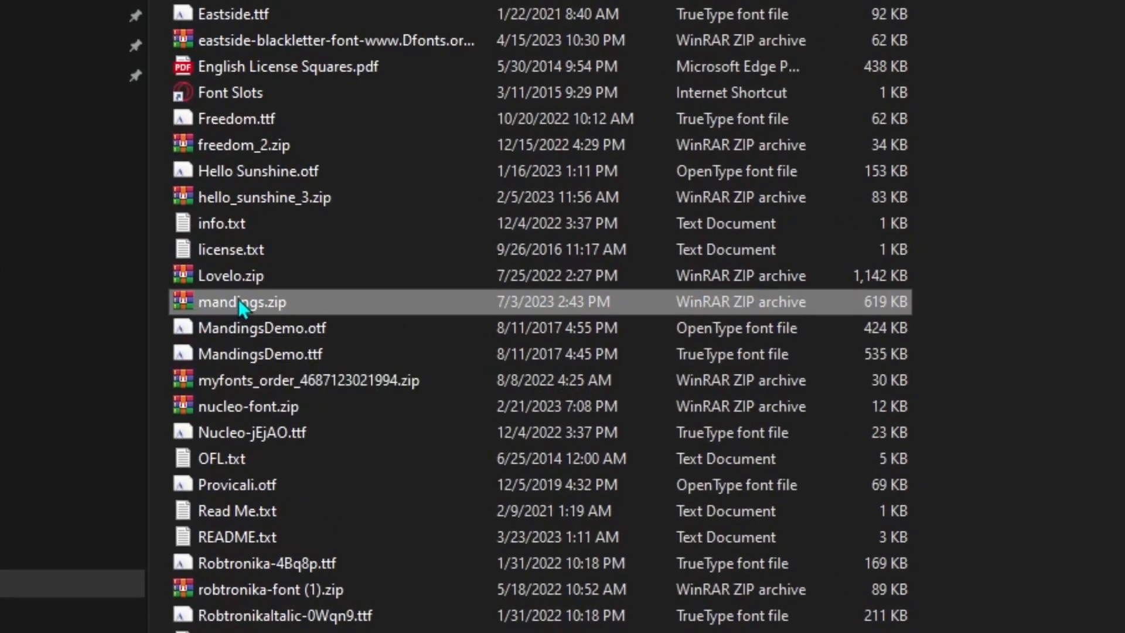
{"action": "right_click", "coordinate": [240, 302]}
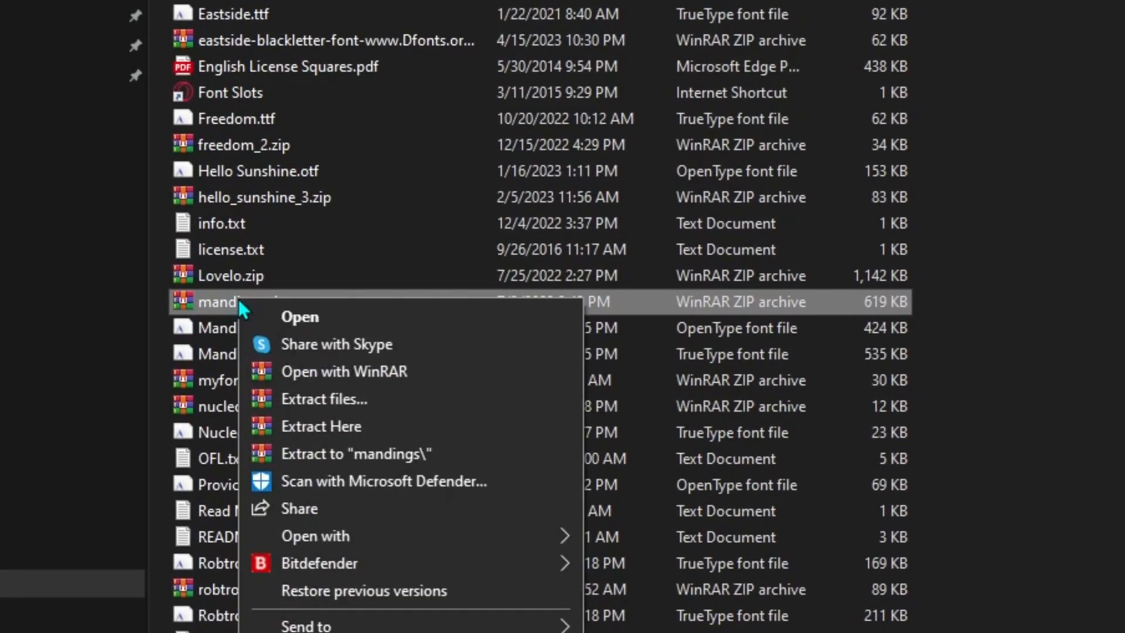
{"action": "left_click", "coordinate": [323, 432]}
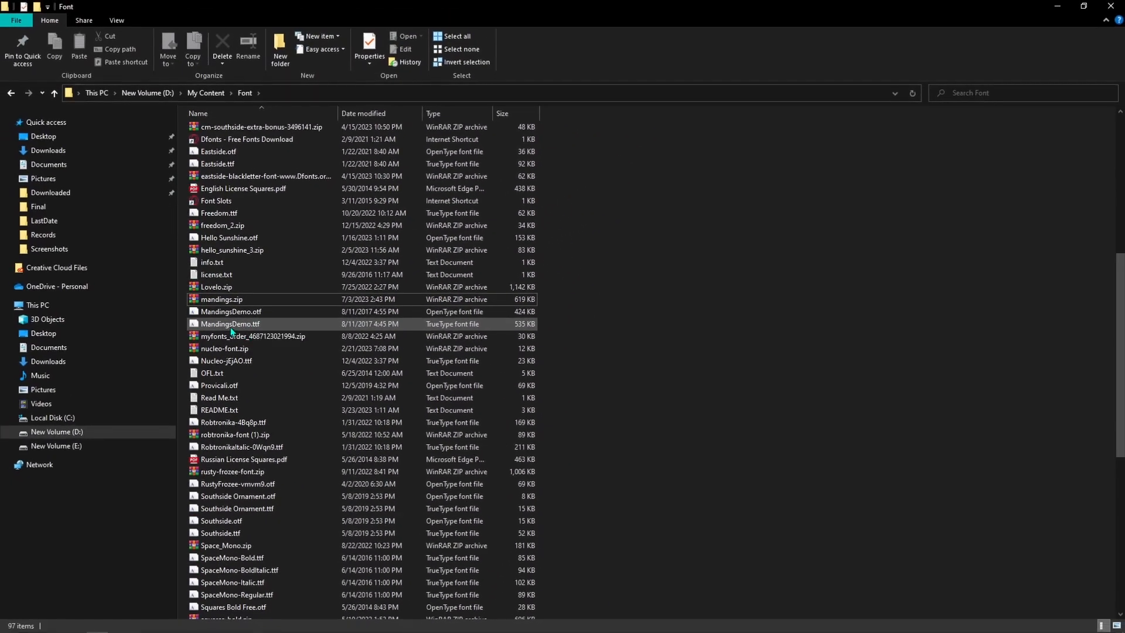
{"action": "left_click", "coordinate": [249, 314]}
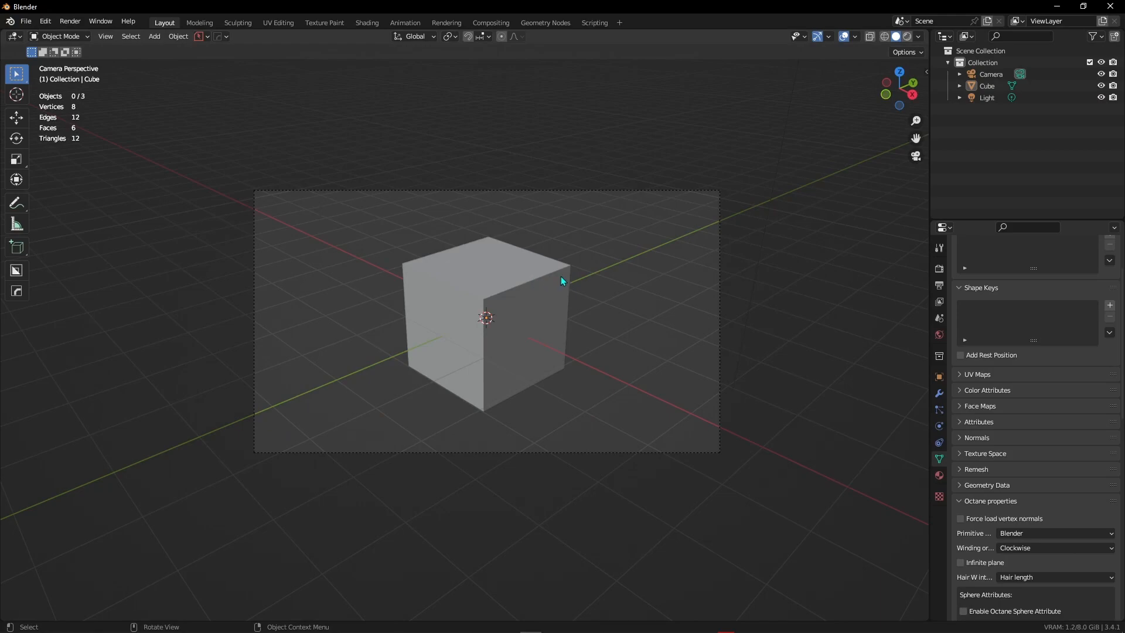
In Blender, delete all default scene objects and add a text object.
{"action": "key", "text": "a"}
{"action": "key", "text": "x"}
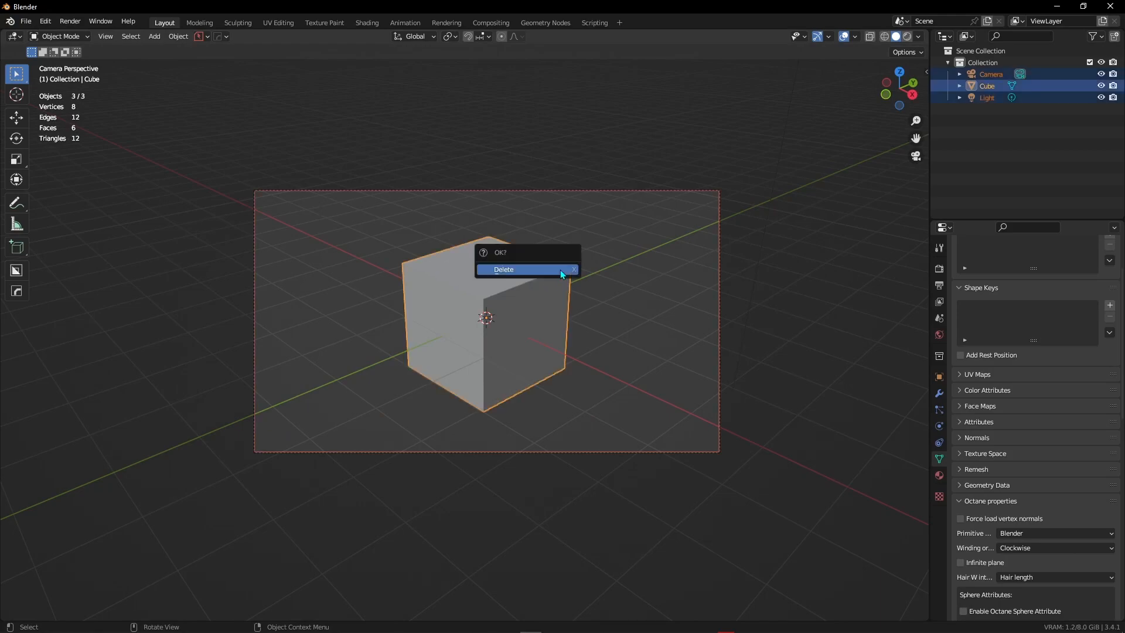
{"action": "left_click", "coordinate": [560, 270]}
{"action": "key", "text": "shift+a"}
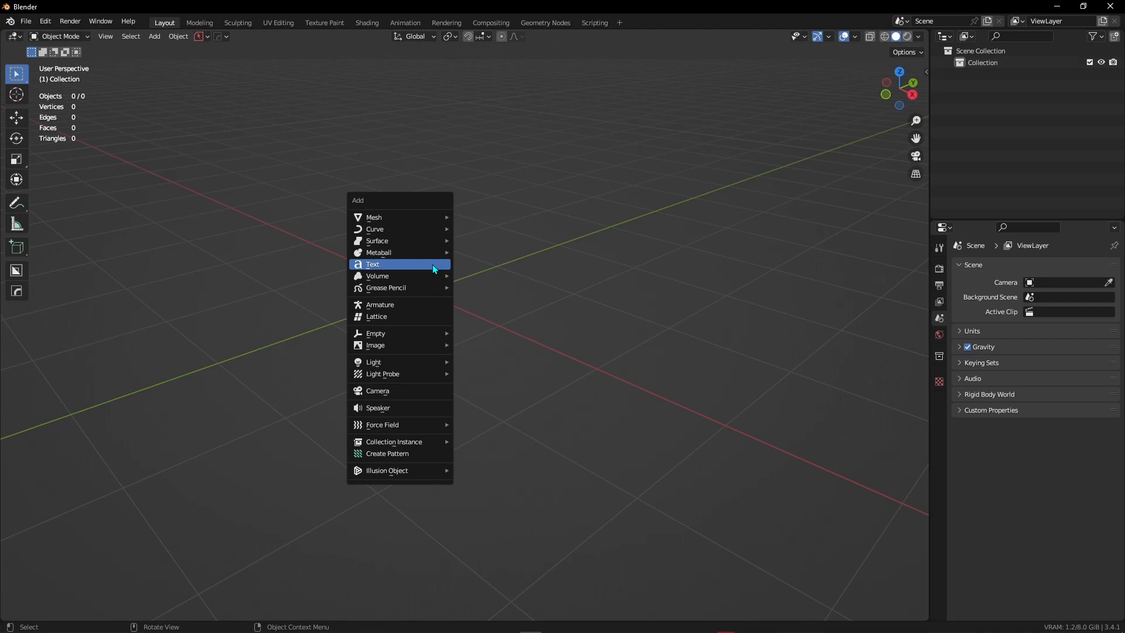
{"action": "left_click", "coordinate": [433, 267]}
{"action": "middle_click_drag", "start_coordinate": [449, 262], "coordinate": [531, 308]}
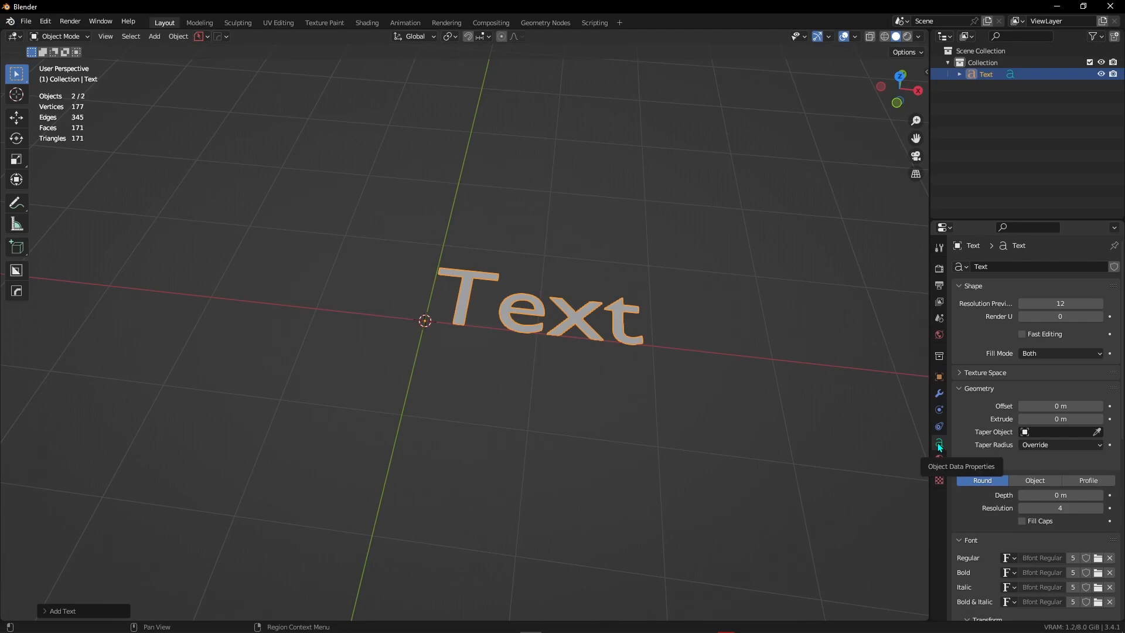
Load Mandings Demo from D:\My Content\Font as the text object's regular font.
{"action": "scroll", "coordinate": [973, 464], "scroll_direction": "down", "scroll_amount": 4}
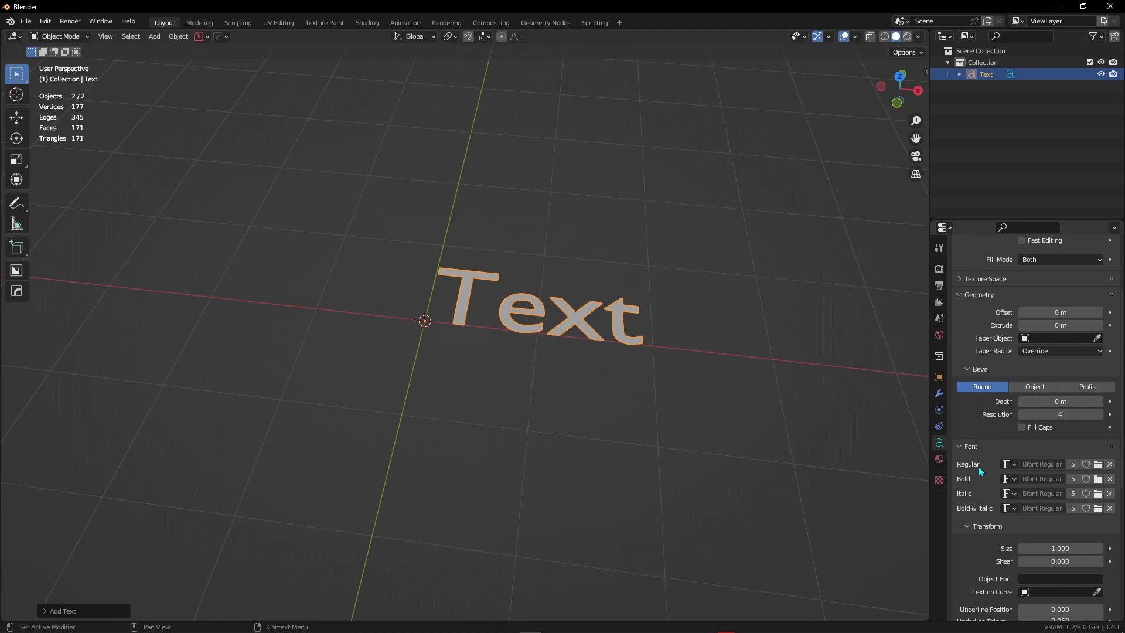
{"action": "left_click", "coordinate": [1100, 465]}
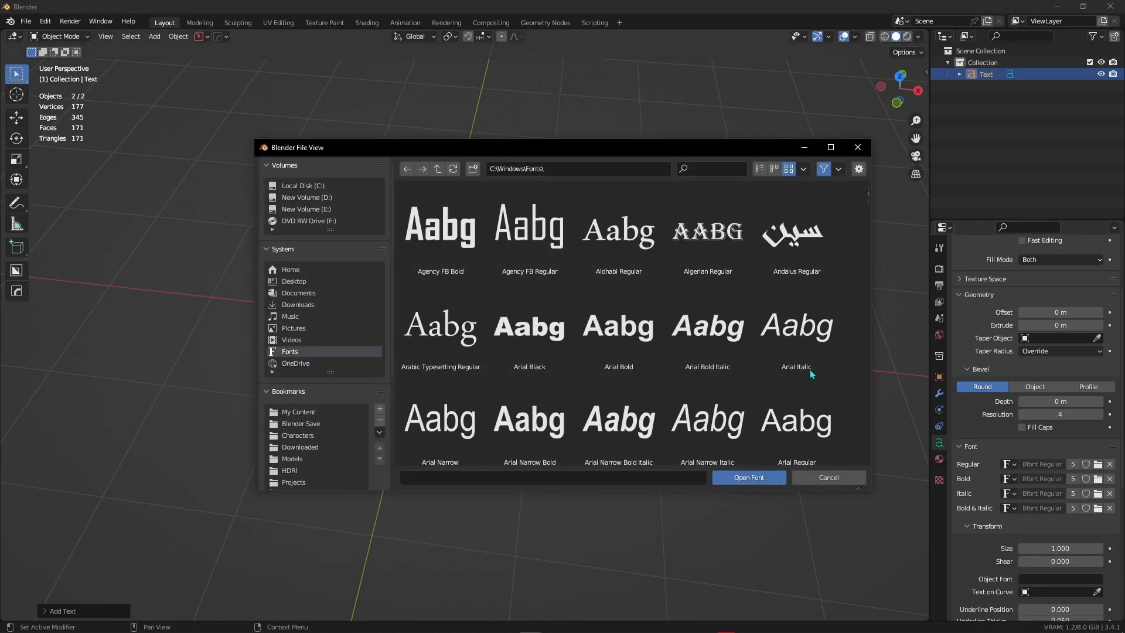
{"action": "scroll", "coordinate": [343, 365], "scroll_direction": "down", "scroll_amount": 5}
{"action": "left_click", "coordinate": [302, 417]}
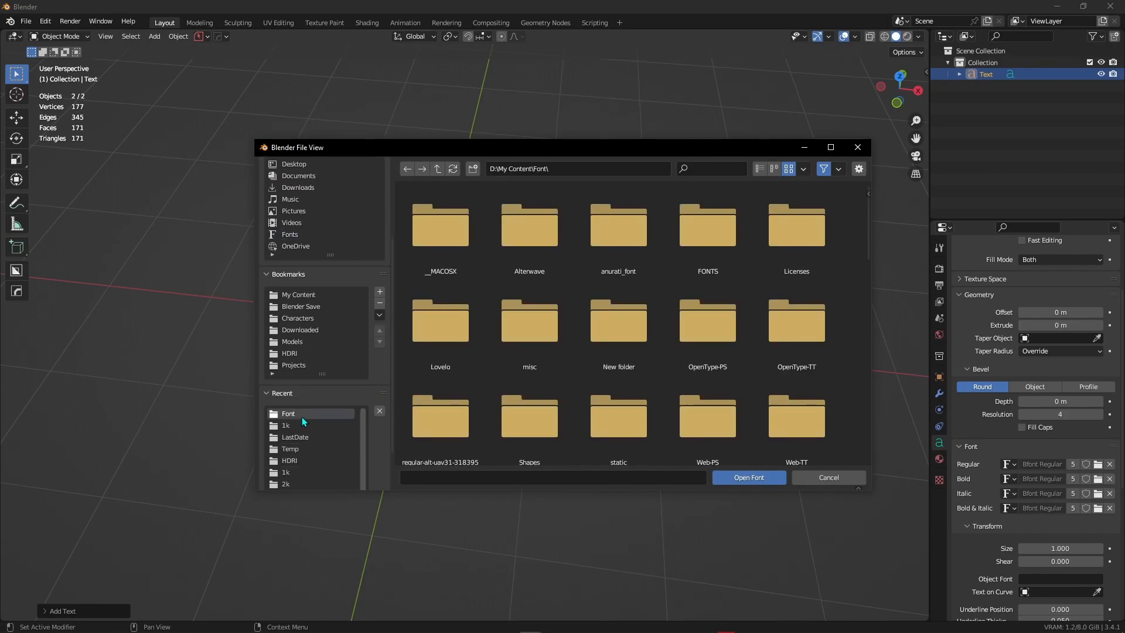
{"action": "scroll", "coordinate": [810, 367], "scroll_direction": "down", "scroll_amount": 6}
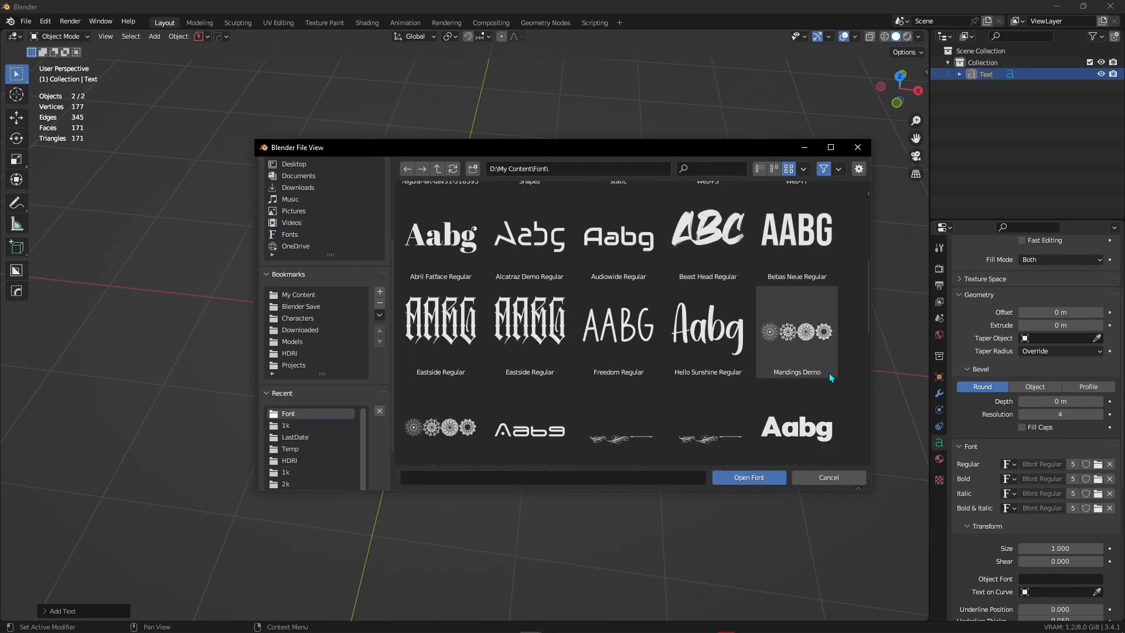
{"action": "double_click", "coordinate": [797, 333]}
Replace the default text with a row of seven different characters to preview the font's mandala ornaments.
{"action": "middle_click_drag", "start_coordinate": [697, 348], "coordinate": [595, 369]}
{"action": "key", "text": "Tab"}
{"action": "key", "text": "ctrl+a"}
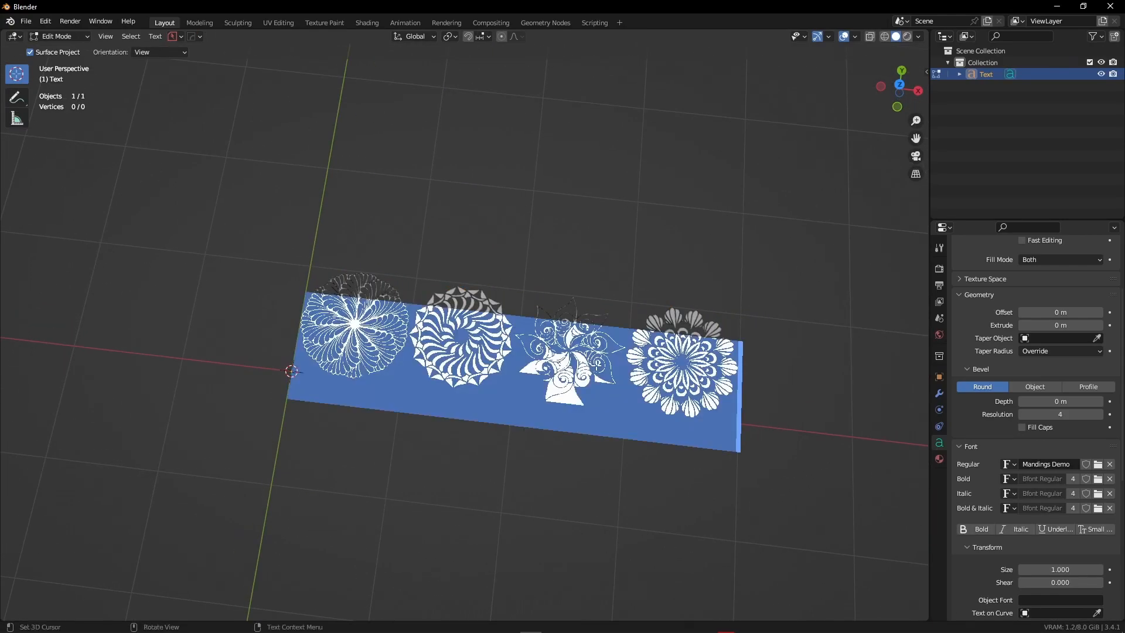
{"action": "key", "text": "BackSpace"}
{"action": "type", "text": "asdasd"}
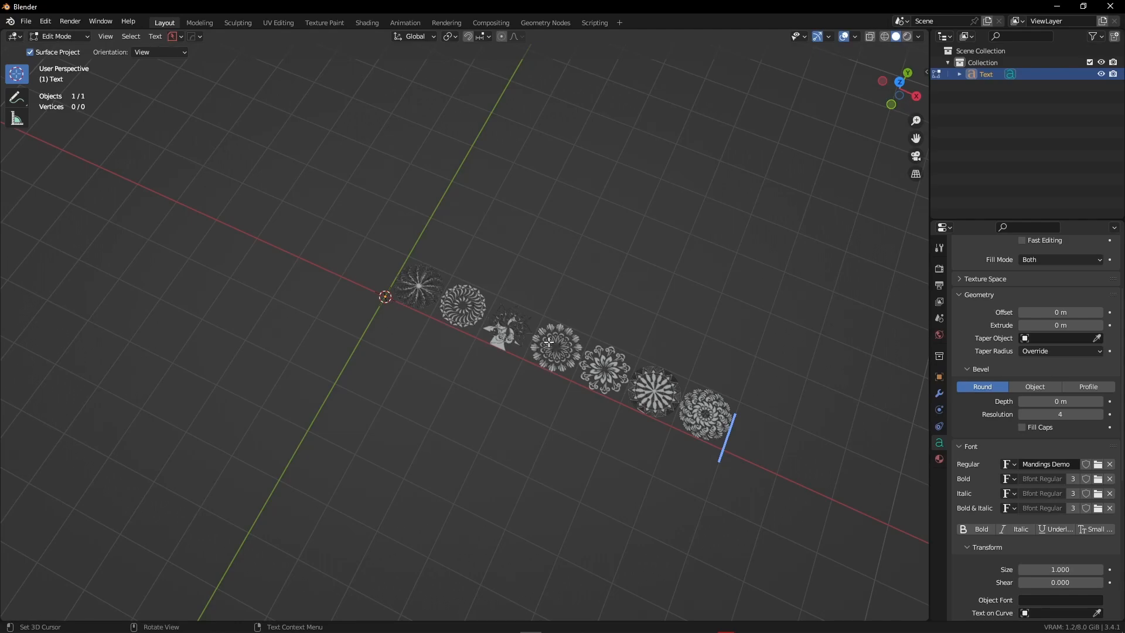
Clear all characters from the text object and enter a single character for one mandala ornament.
{"action": "middle_click_drag", "start_coordinate": [586, 347], "coordinate": [604, 396]}
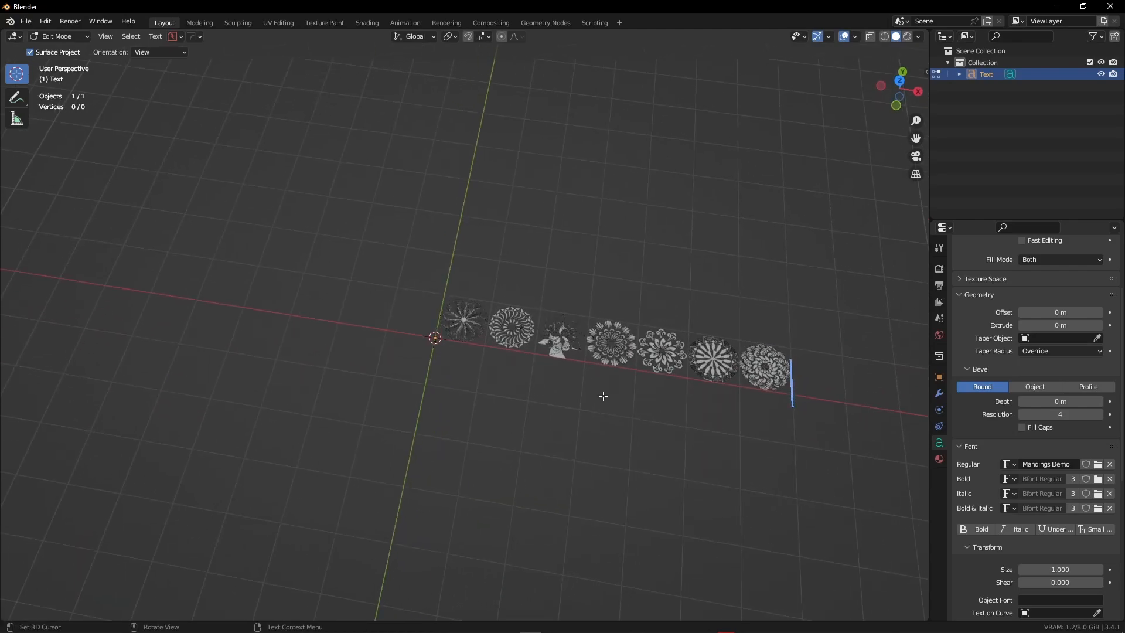
{"action": "key", "text": "BackSpace"}
{"action": "key", "text": "BackSpace"}
{"action": "key", "text": "BackSpace"}
{"action": "key", "text": "BackSpace"}
{"action": "key", "text": "BackSpace"}
{"action": "key", "text": "BackSpace"}
{"action": "key", "text": "BackSpace"}
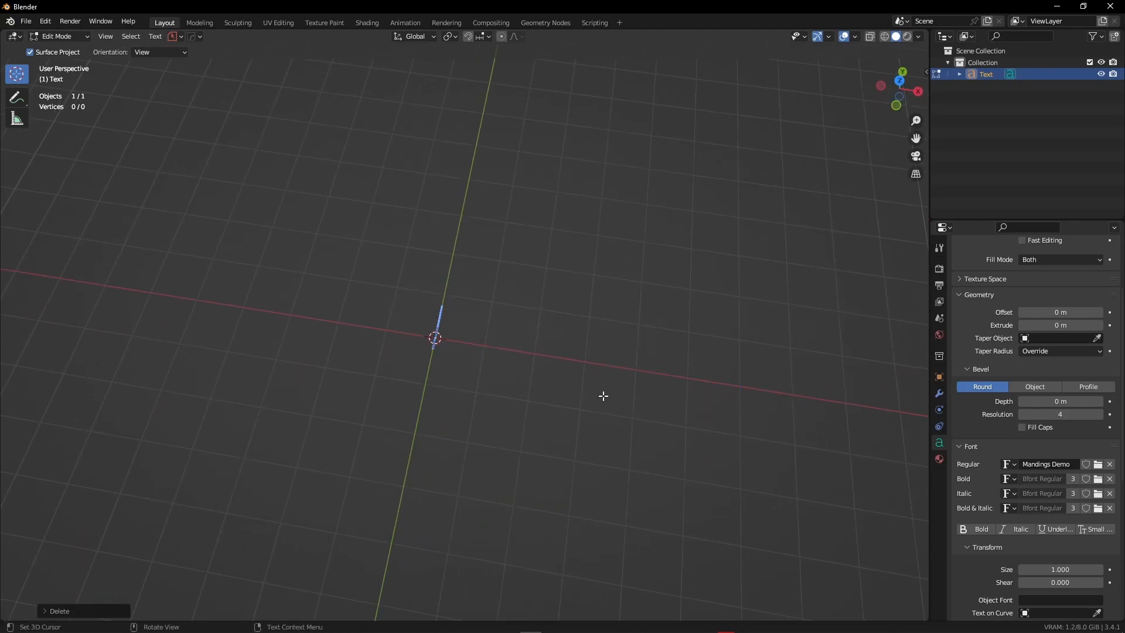
{"action": "scroll", "coordinate": [600, 389], "scroll_direction": "up", "scroll_amount": 3}
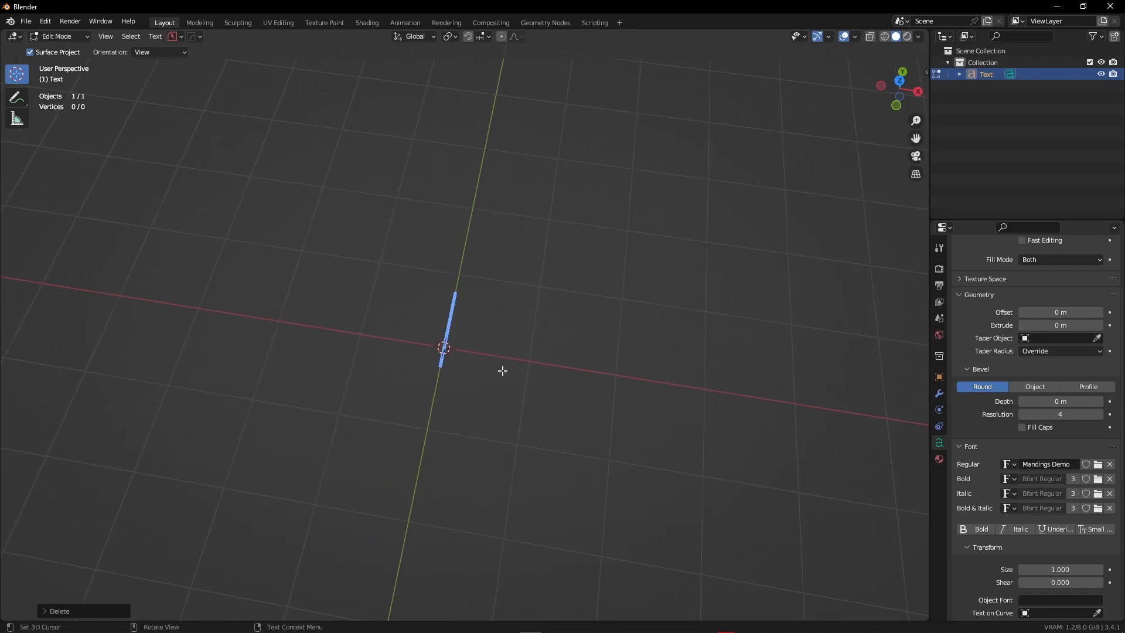
{"action": "type", "text": "a"}
{"action": "middle_click_drag", "start_coordinate": [520, 345], "coordinate": [507, 362]}
{"action": "scroll", "coordinate": [507, 361], "scroll_direction": "up", "scroll_amount": 4}
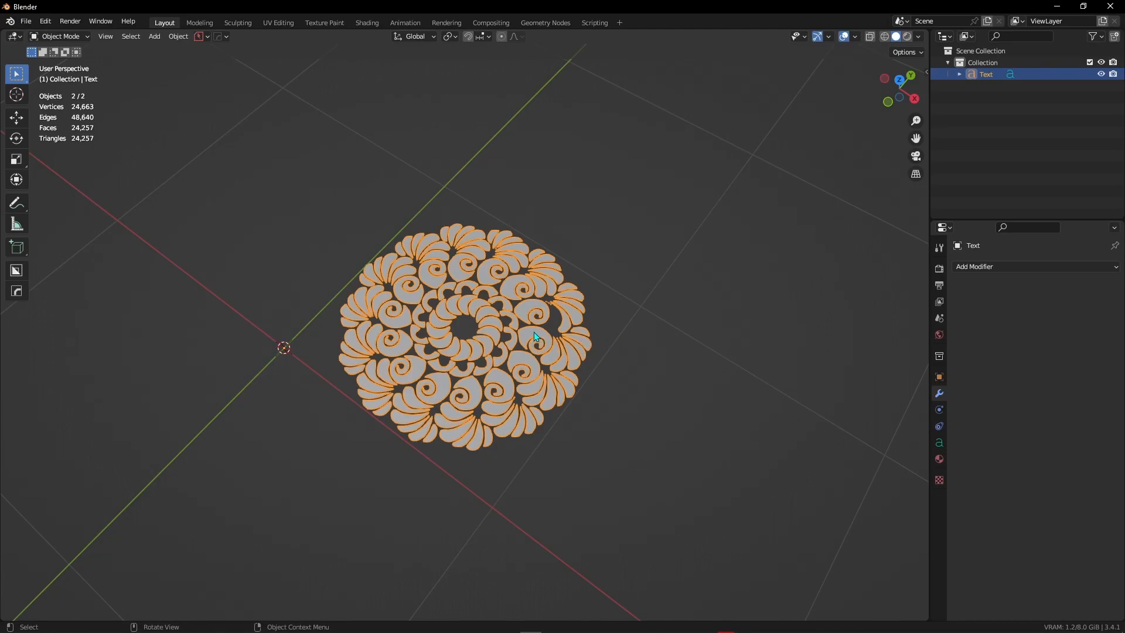
Convert the mandala text object to a mesh.
{"action": "right_click", "coordinate": [502, 318]}
{"action": "mouse_move", "coordinate": [499, 317]}
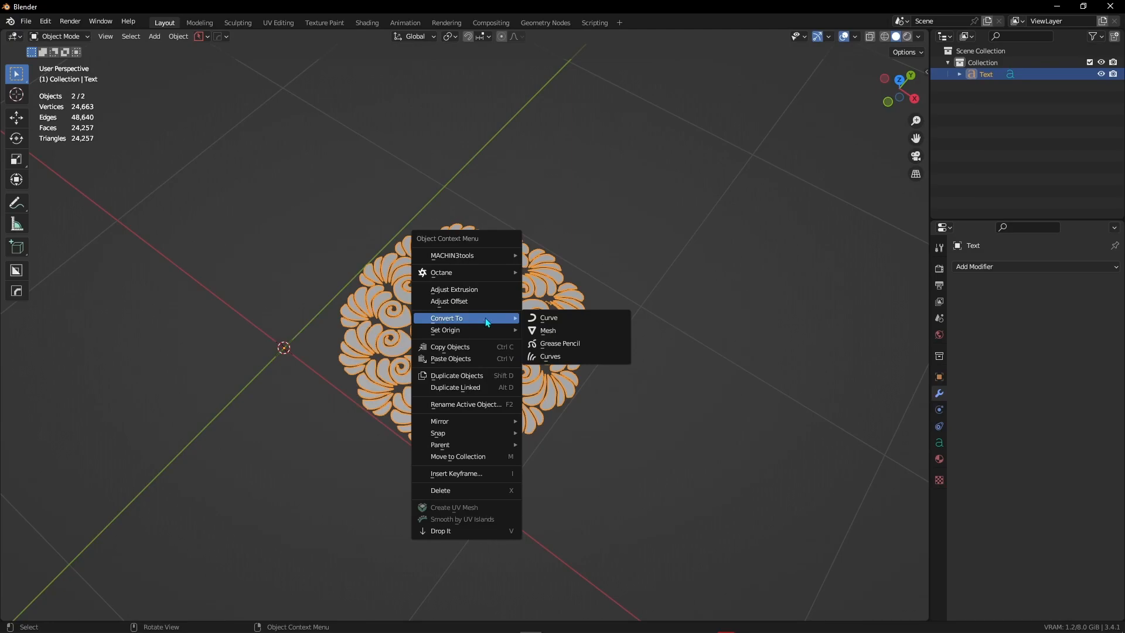
{"action": "left_click", "coordinate": [559, 330]}
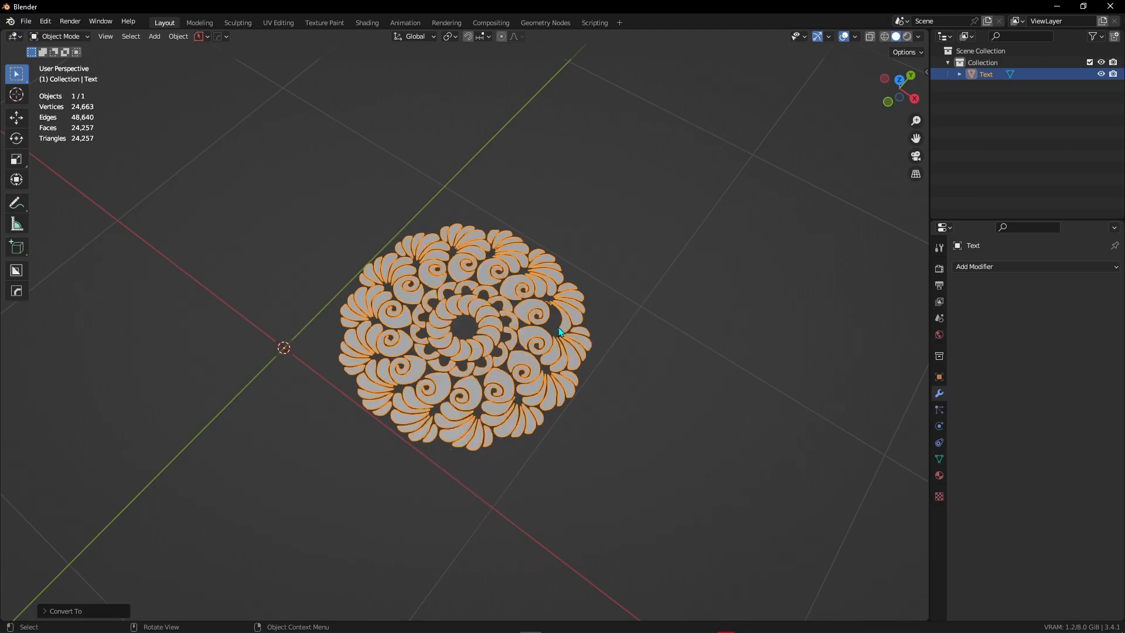
Examine the converted mandala's mesh topology in Edit Mode from close up and return to Object Mode.
{"action": "scroll", "coordinate": [556, 327], "scroll_direction": "up", "scroll_amount": 1}
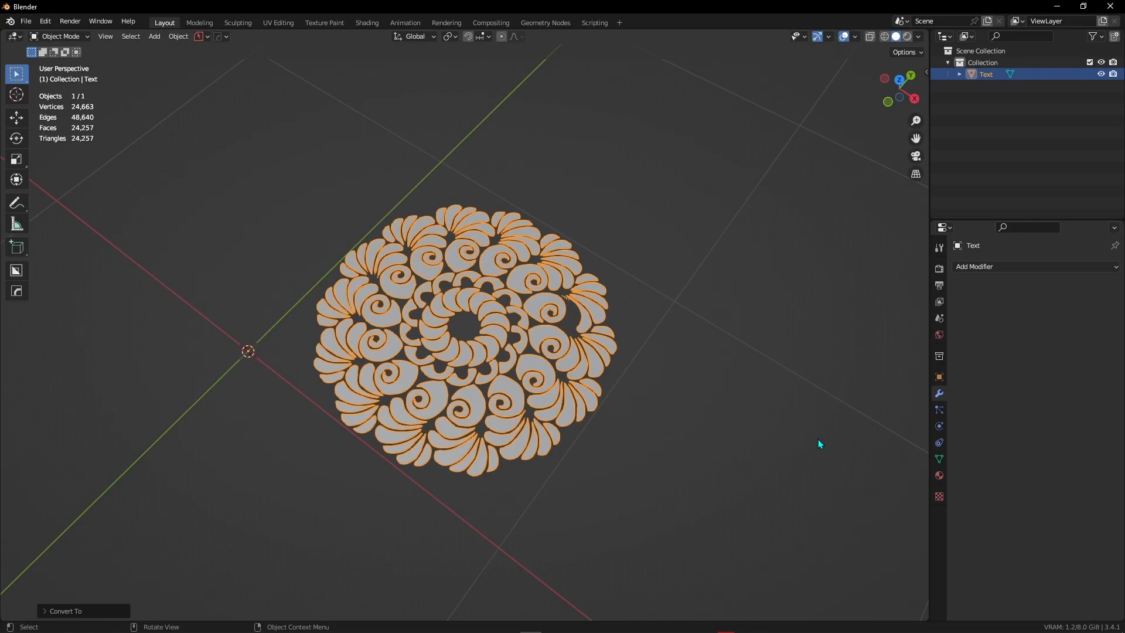
{"action": "middle_click_drag", "start_coordinate": [818, 438], "coordinate": [713, 387]}
{"action": "scroll", "coordinate": [712, 386], "scroll_direction": "up", "scroll_amount": 3}
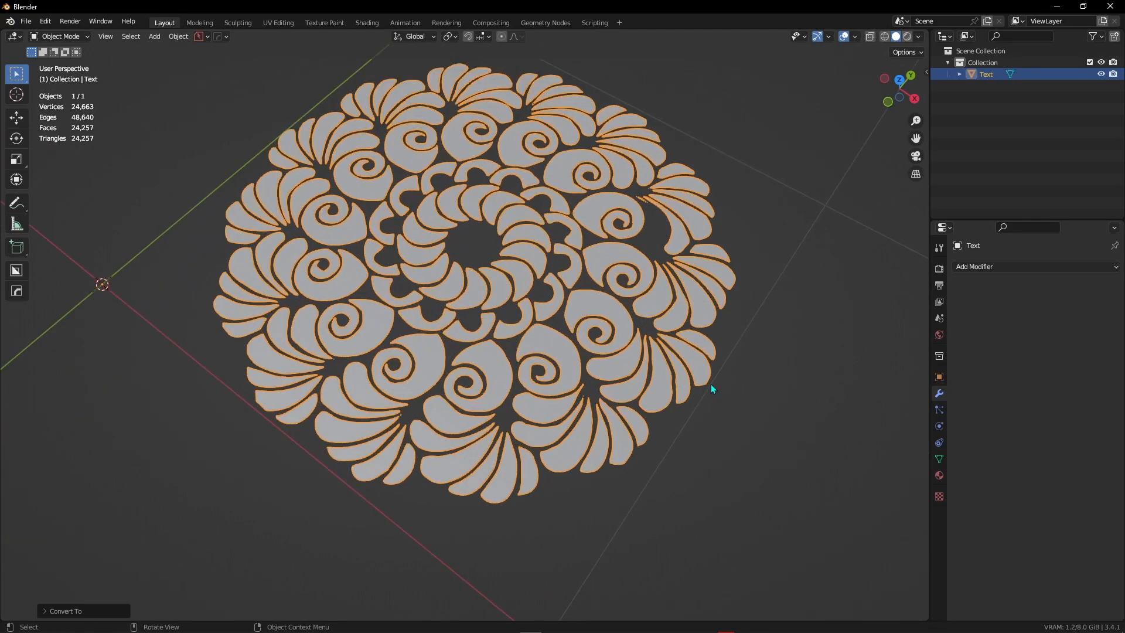
{"action": "key", "text": "Tab"}
{"action": "middle_click_drag", "start_coordinate": [550, 382], "coordinate": [596, 335]}
{"action": "scroll", "coordinate": [572, 380], "scroll_direction": "up", "scroll_amount": 3}
{"action": "middle_click_drag", "start_coordinate": [573, 379], "coordinate": [573, 415]}
{"action": "scroll", "coordinate": [573, 412], "scroll_direction": "down", "scroll_amount": 4}
{"action": "middle_click_drag", "start_coordinate": [577, 371], "coordinate": [554, 429], "text": "shift"}
{"action": "scroll", "coordinate": [554, 428], "scroll_direction": "down", "scroll_amount": 3}
{"action": "scroll", "coordinate": [550, 425], "scroll_direction": "up", "scroll_amount": 5}
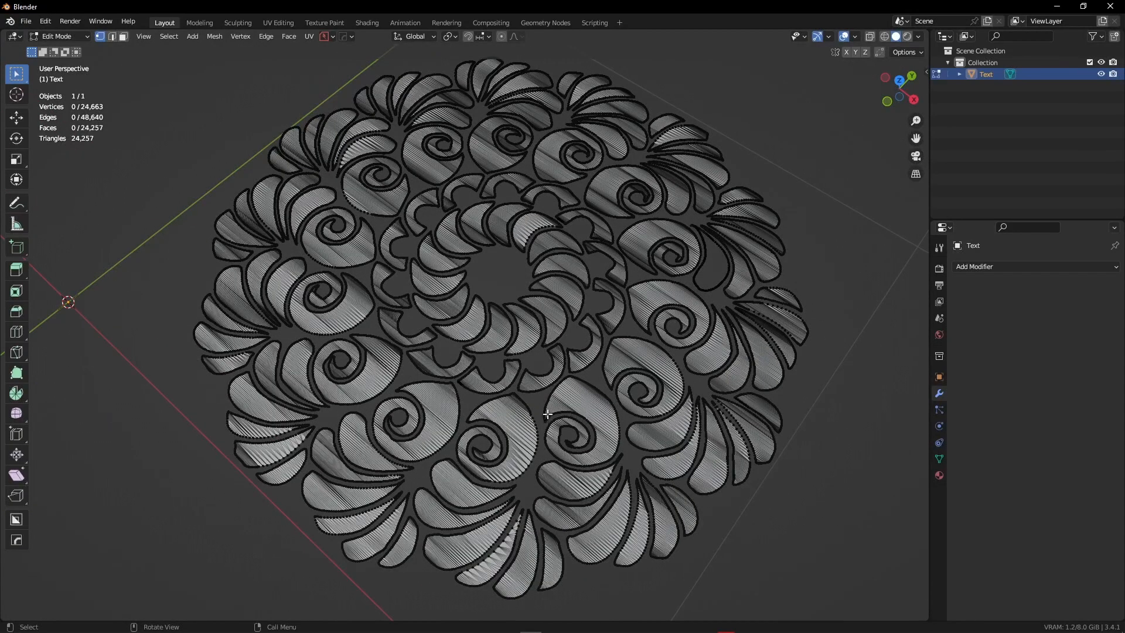
{"action": "key", "text": "Tab"}
{"action": "scroll", "coordinate": [542, 413], "scroll_direction": "down", "scroll_amount": 3}
{"action": "scroll", "coordinate": [543, 416], "scroll_direction": "down", "scroll_amount": 2}
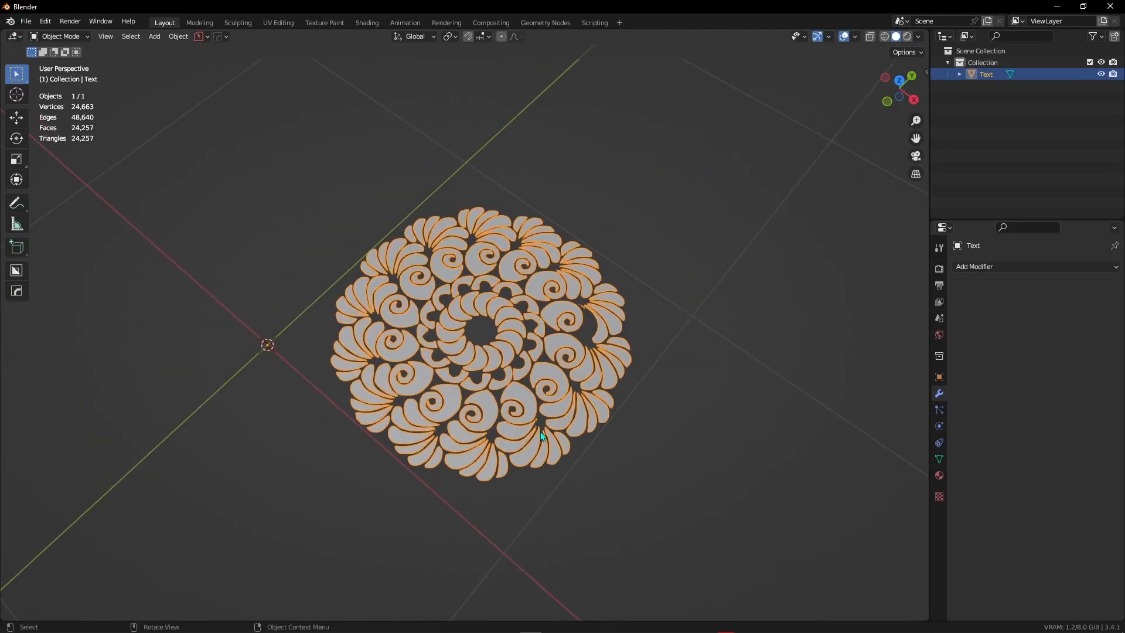
Add a Solidify modifier to the mandala mesh to give it thickness.
{"action": "left_click", "coordinate": [1008, 266]}
{"action": "key", "text": "Escape"}
{"action": "left_click", "coordinate": [986, 267]}
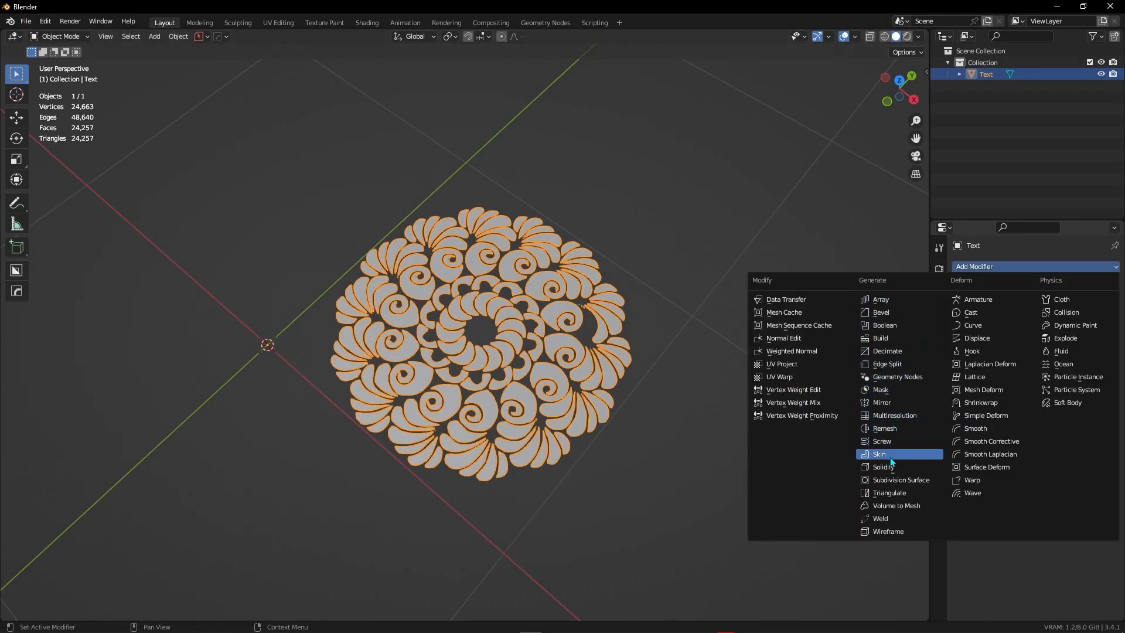
{"action": "left_click", "coordinate": [885, 467]}
{"action": "scroll", "coordinate": [746, 439], "scroll_direction": "up", "scroll_amount": 4}
{"action": "middle_click_drag", "start_coordinate": [746, 438], "coordinate": [607, 280]}
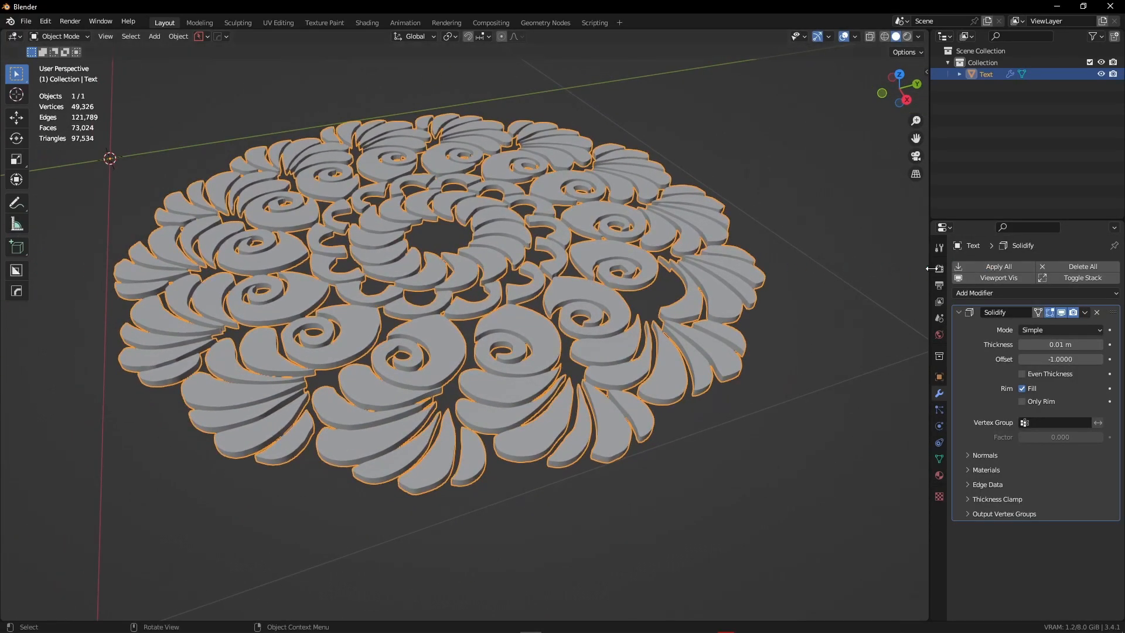
Add a Remesh modifier to the mandala and set its mode to Sharp.
{"action": "left_click", "coordinate": [982, 293]}
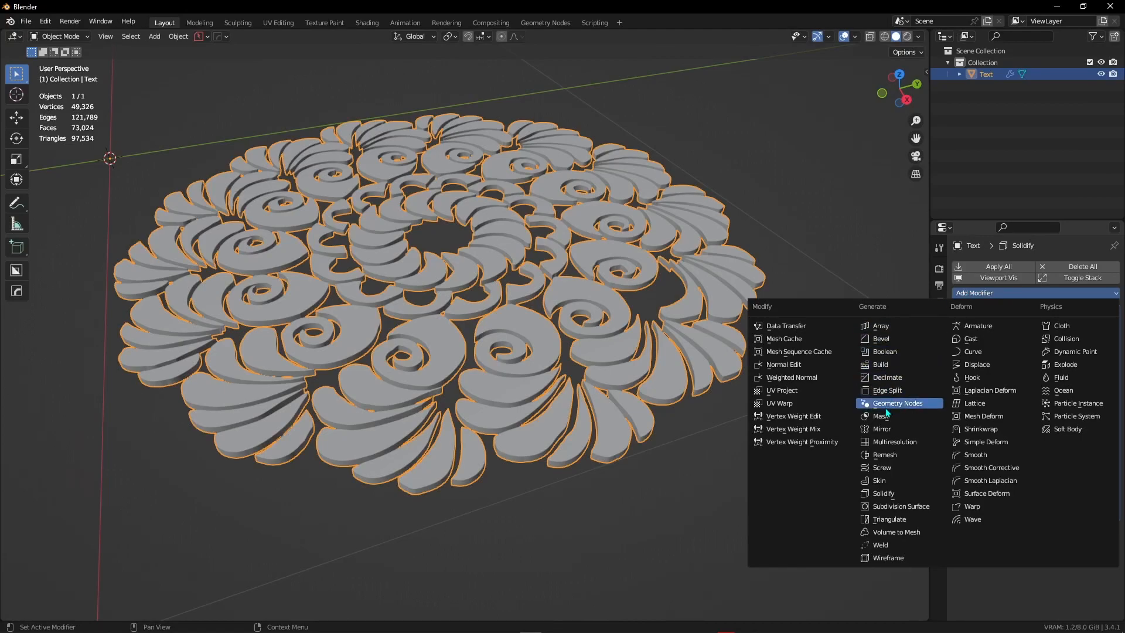
{"action": "left_click", "coordinate": [881, 455]}
{"action": "scroll", "coordinate": [874, 452], "scroll_direction": "down", "scroll_amount": 3}
{"action": "middle_click_drag", "start_coordinate": [874, 452], "coordinate": [672, 403]}
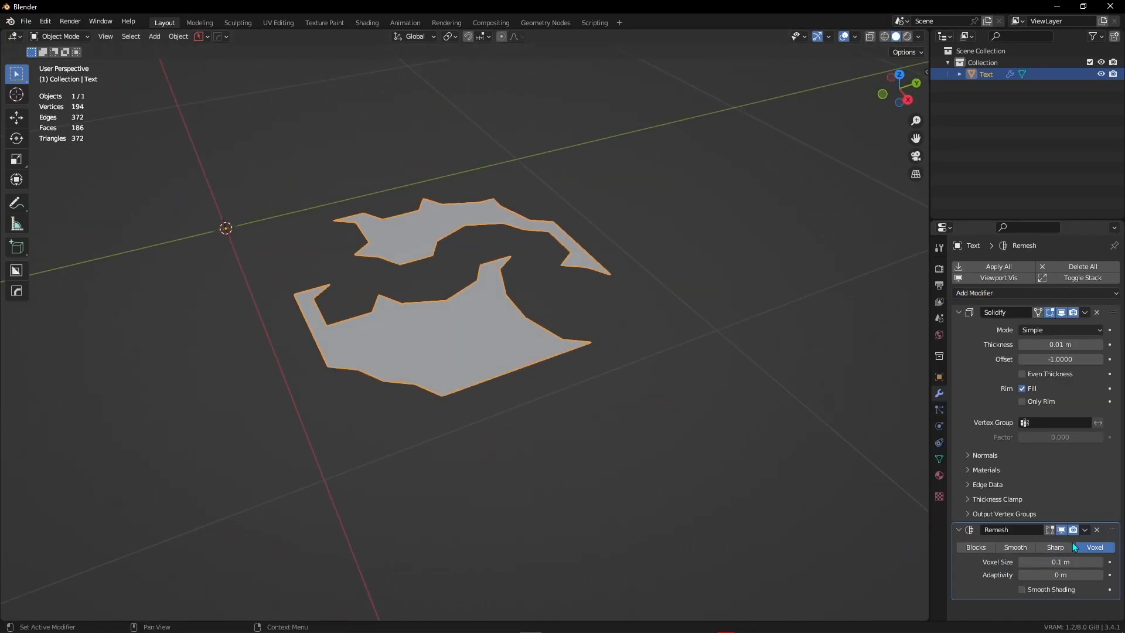
{"action": "left_click", "coordinate": [1056, 547]}
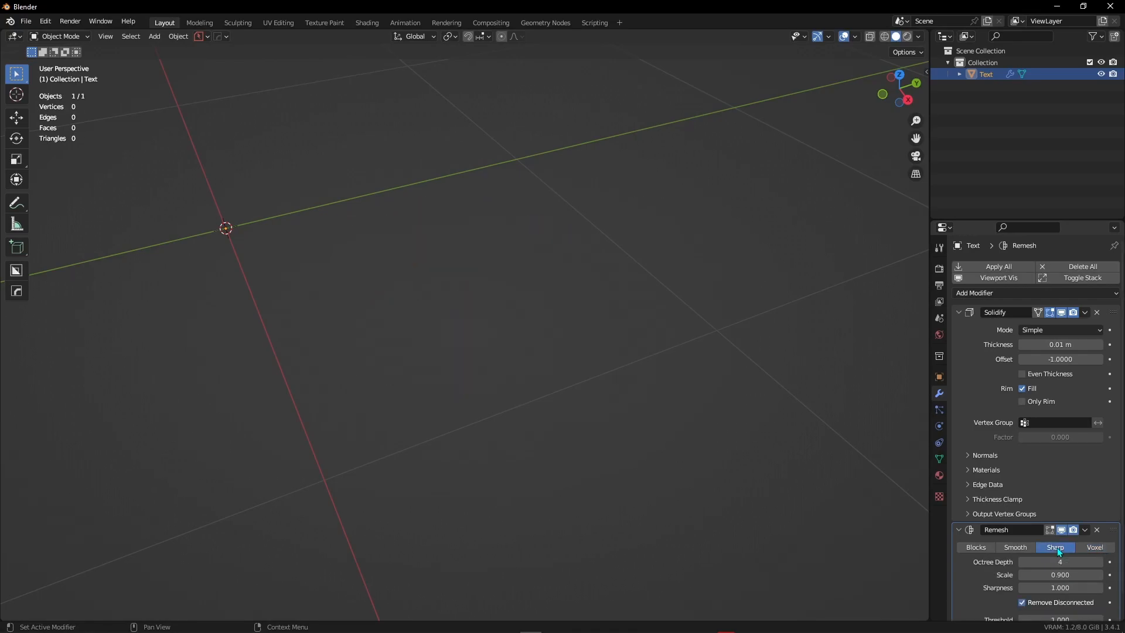
Turn off Remove Disconnected in the Remesh modifier and set its Octree Depth to 8.
{"action": "scroll", "coordinate": [1025, 561], "scroll_direction": "down", "scroll_amount": 1}
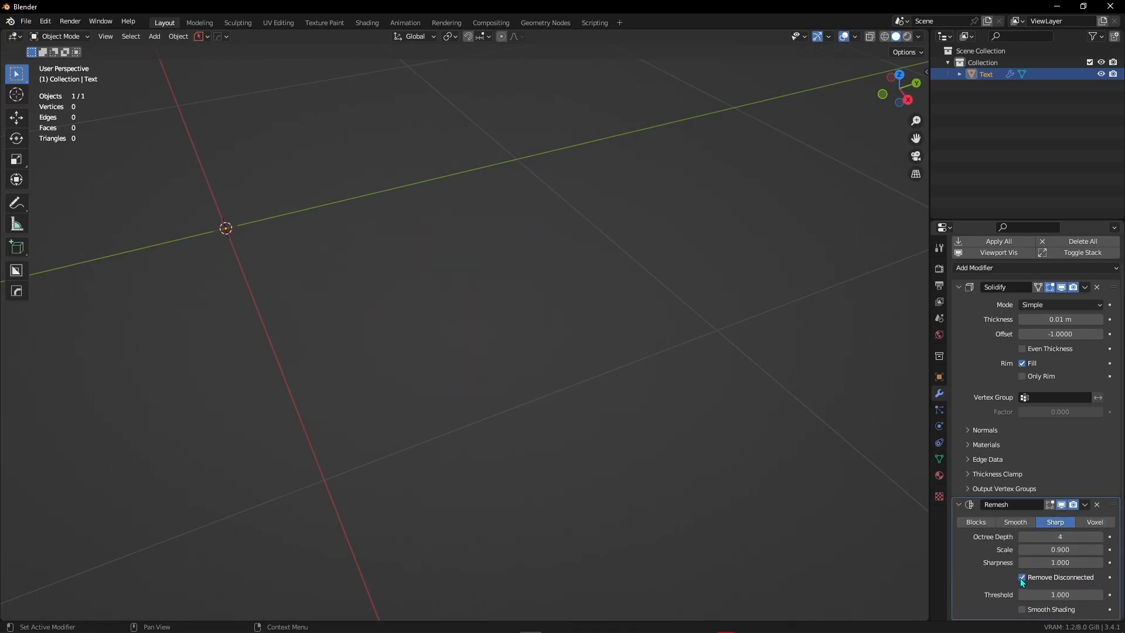
{"action": "left_click", "coordinate": [1022, 577]}
{"action": "middle_click_drag", "start_coordinate": [599, 357], "coordinate": [565, 368]}
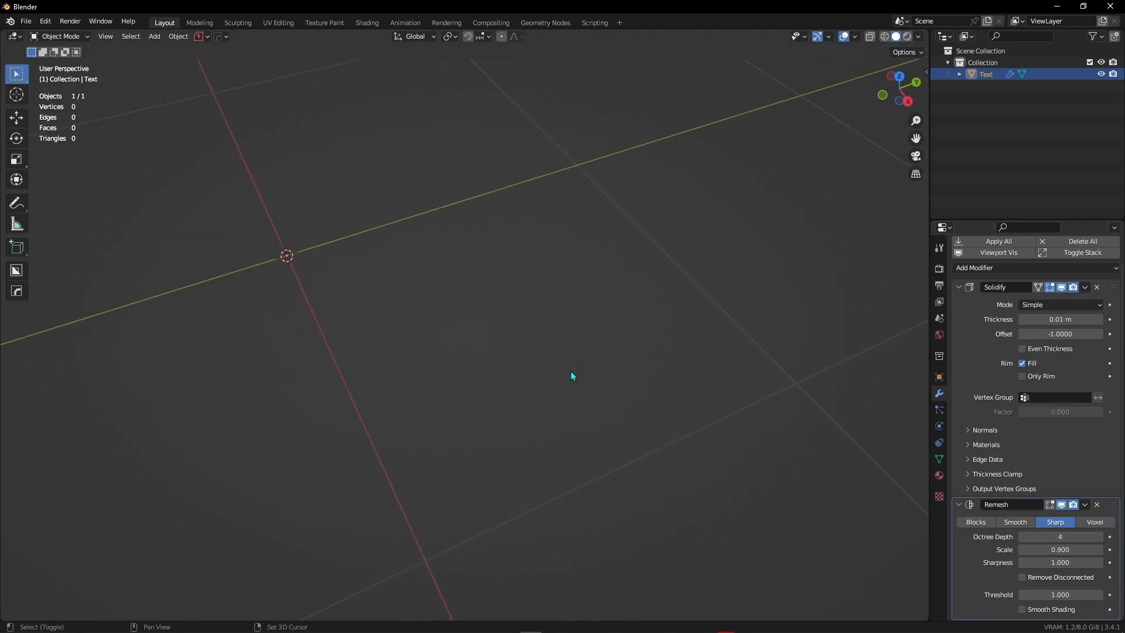
{"action": "left_click", "coordinate": [1100, 537]}
{"action": "left_click", "coordinate": [1100, 538]}
{"action": "left_click", "coordinate": [1099, 537]}
{"action": "left_click", "coordinate": [1100, 537]}
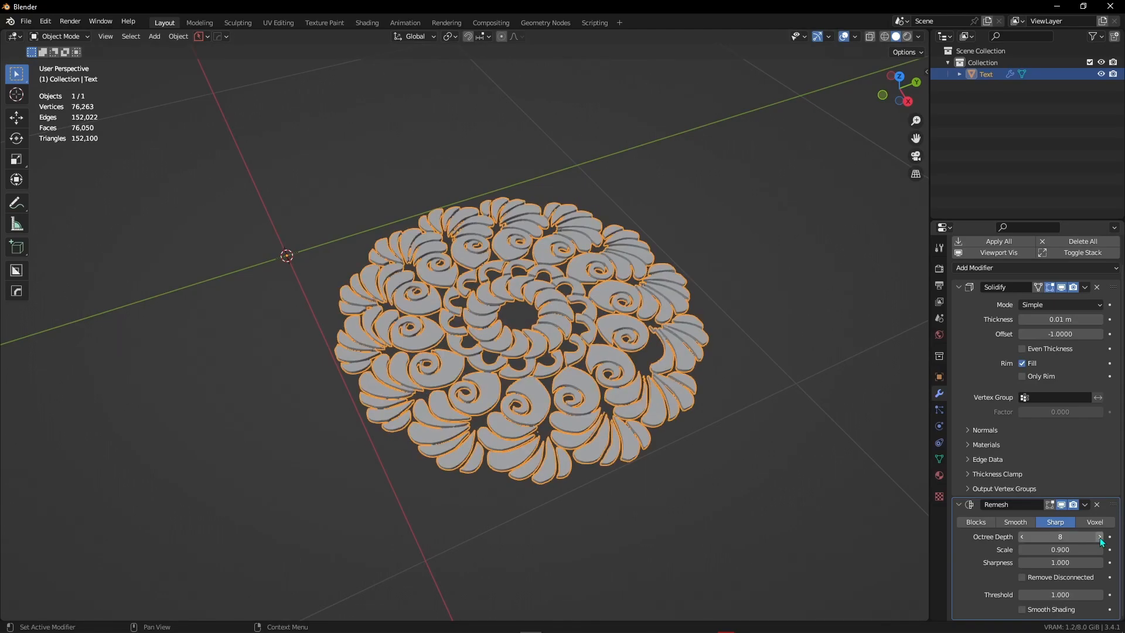
Examine the remeshed mandala's edges and surface detail up close and as a whole.
{"action": "scroll", "coordinate": [620, 413], "scroll_direction": "up", "scroll_amount": 5}
{"action": "scroll", "coordinate": [621, 414], "scroll_direction": "down", "scroll_amount": 4}
{"action": "middle_click_drag", "start_coordinate": [621, 413], "coordinate": [678, 419]}
{"action": "scroll", "coordinate": [663, 383], "scroll_direction": "up", "scroll_amount": 4}
{"action": "scroll", "coordinate": [663, 384], "scroll_direction": "up", "scroll_amount": 2}
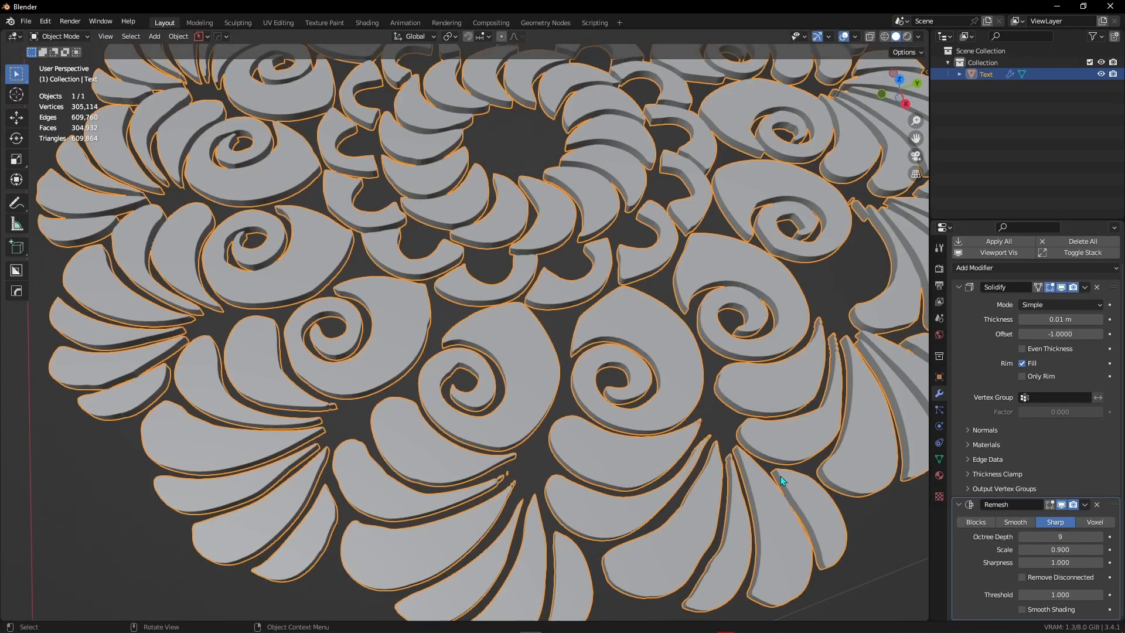
{"action": "scroll", "coordinate": [776, 472], "scroll_direction": "down", "scroll_amount": 4}
{"action": "scroll", "coordinate": [732, 414], "scroll_direction": "up", "scroll_amount": 4}
{"action": "middle_click_drag", "start_coordinate": [696, 414], "coordinate": [710, 476]}
{"action": "scroll", "coordinate": [690, 427], "scroll_direction": "down", "scroll_amount": 1}
{"action": "scroll", "coordinate": [684, 453], "scroll_direction": "down", "scroll_amount": 2}
{"action": "scroll", "coordinate": [683, 488], "scroll_direction": "up", "scroll_amount": 2}
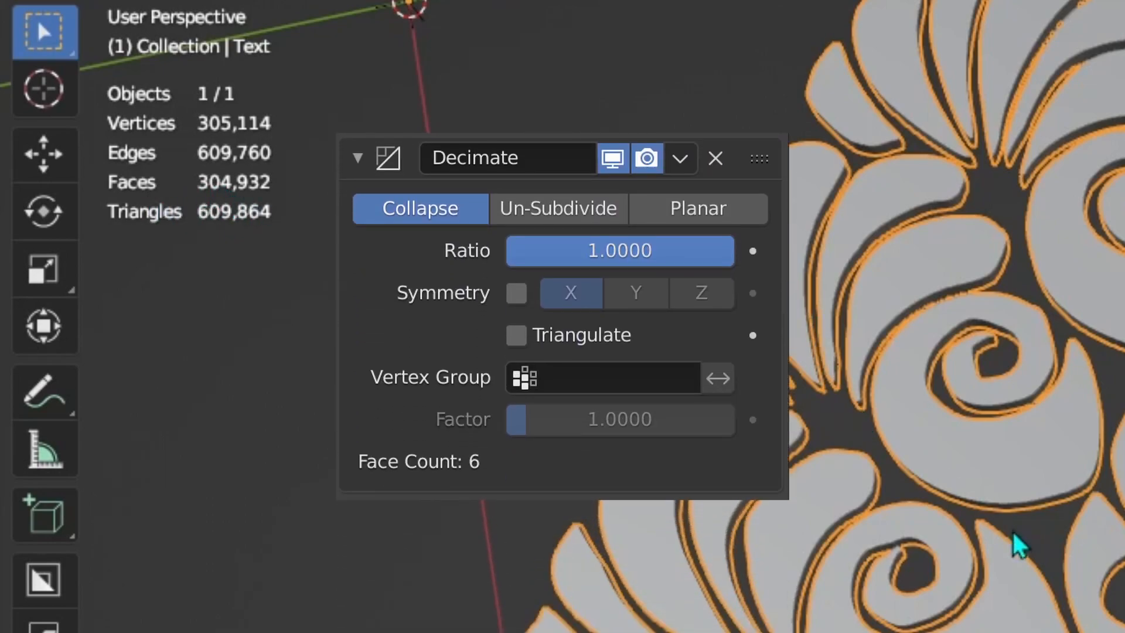
{"action": "scroll", "coordinate": [993, 516], "scroll_direction": "down", "scroll_amount": 4}
{"action": "scroll", "coordinate": [635, 332], "scroll_direction": "up", "scroll_amount": 5}
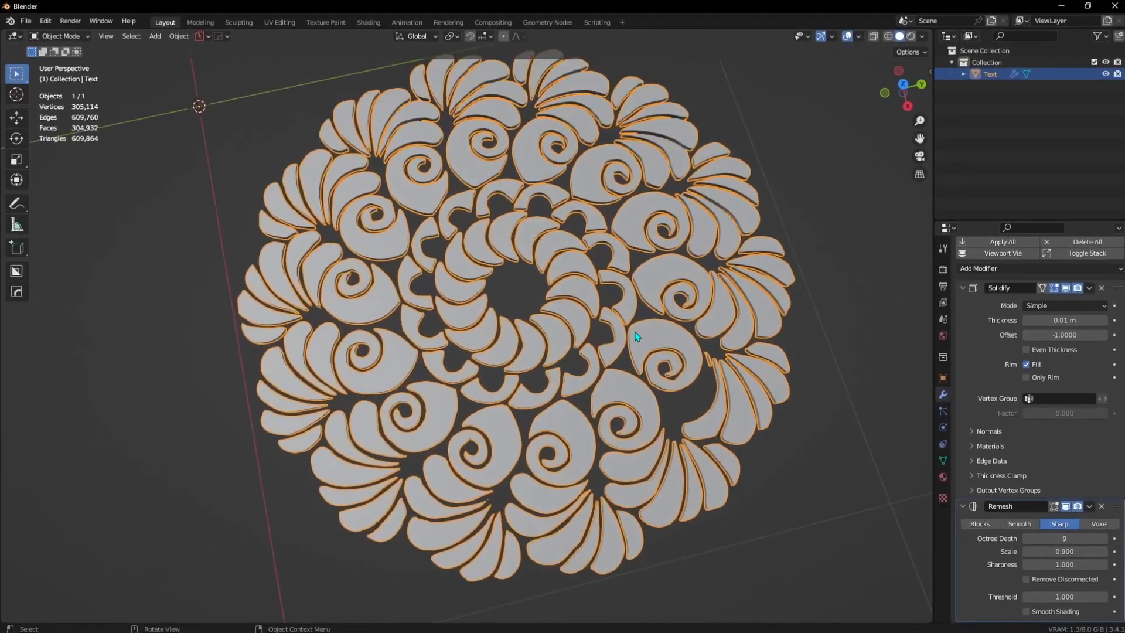